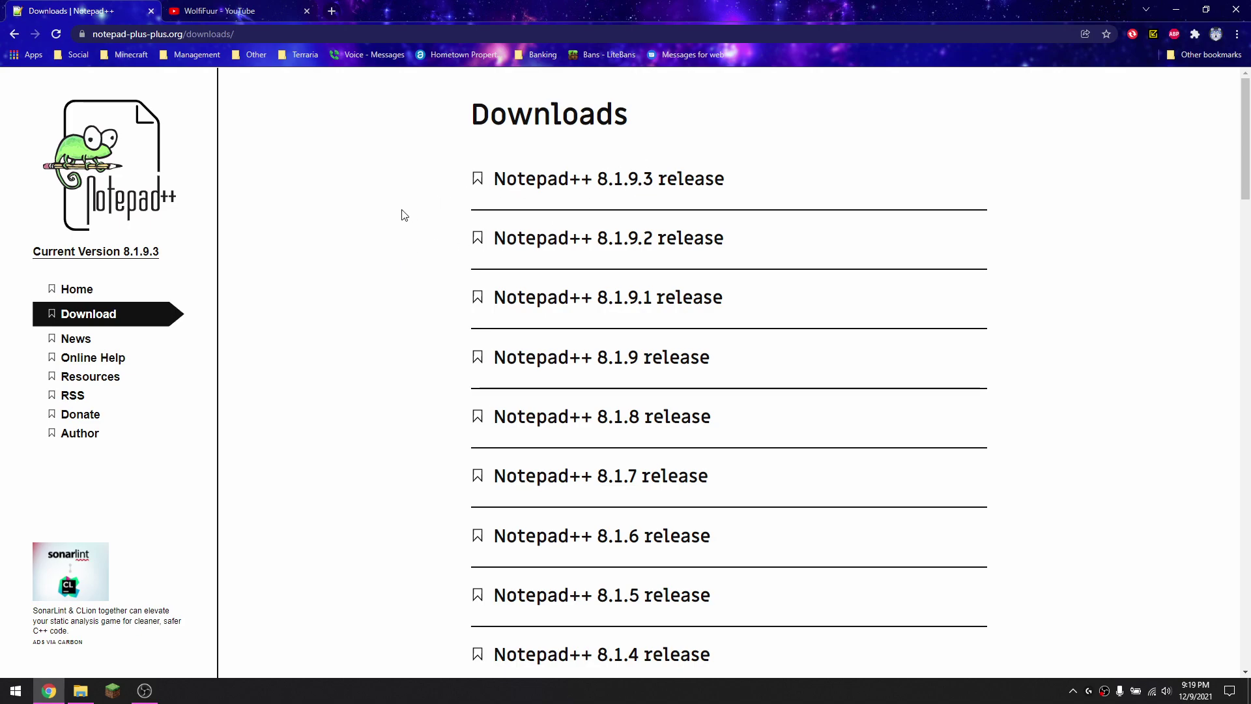
Step: Open the Notepad++ 8.1.9.3 release page, dismiss its cookie notice, and launch Notepad++
click(537, 182)
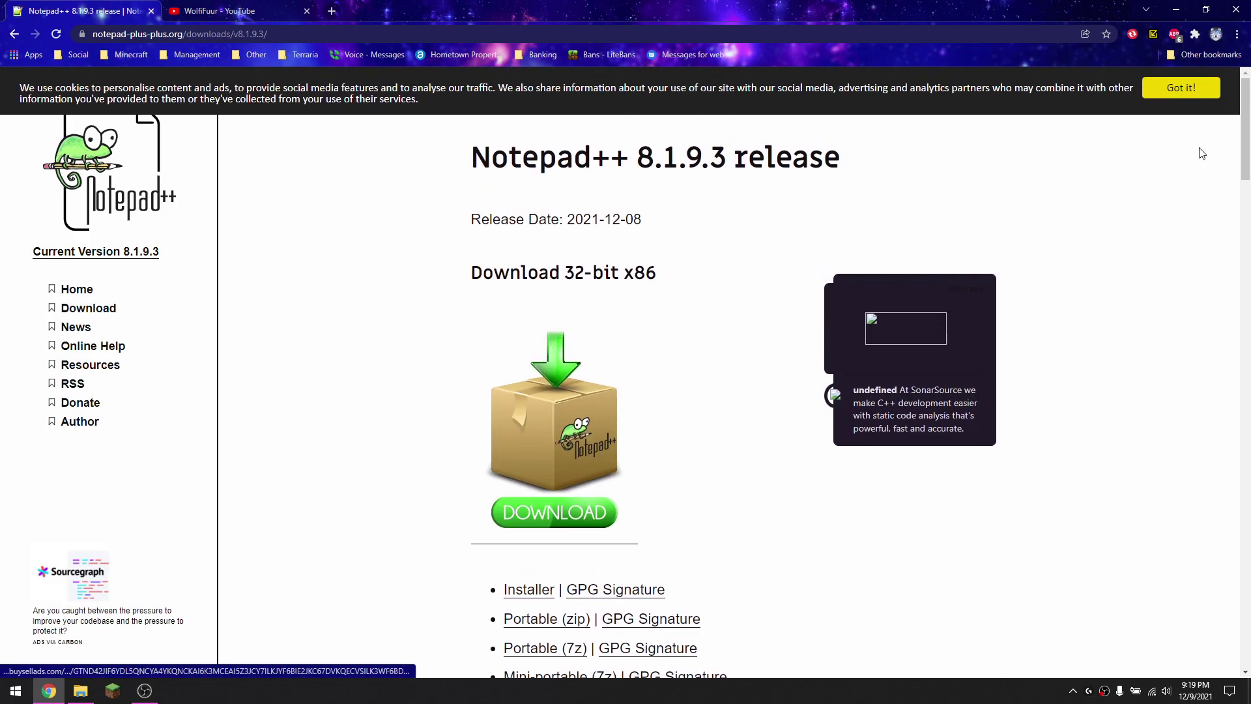
click(1183, 90)
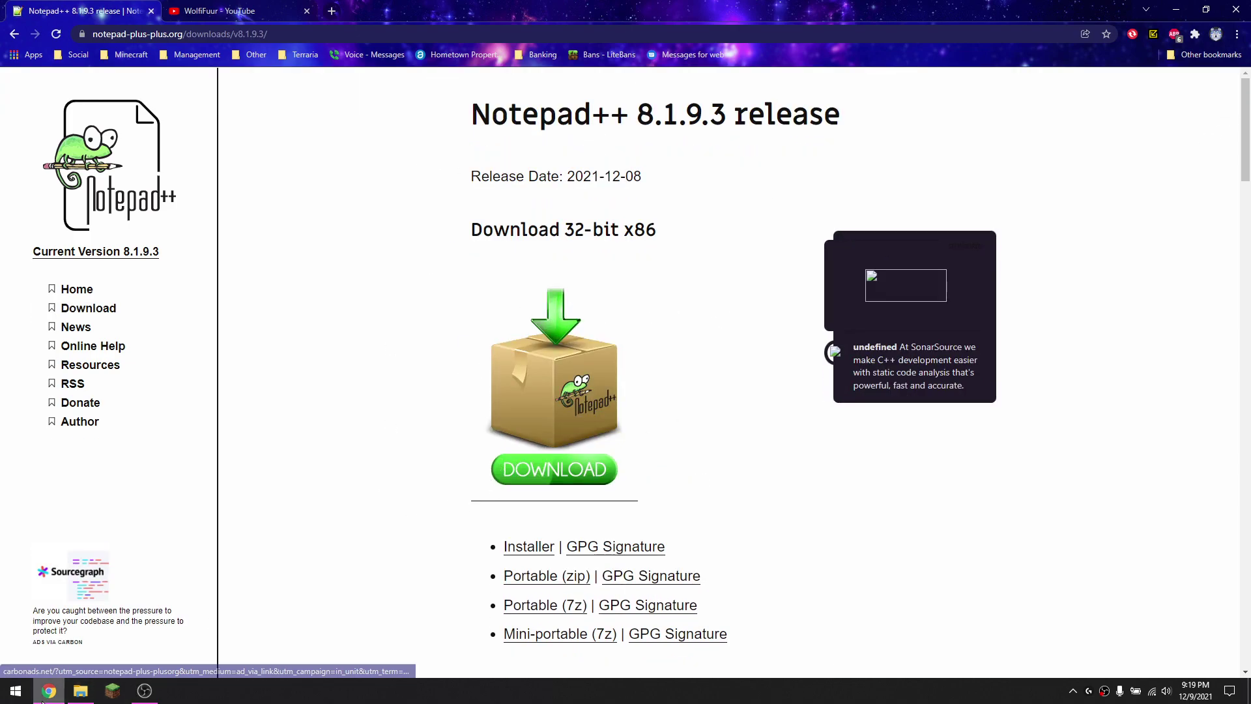
click(17, 691)
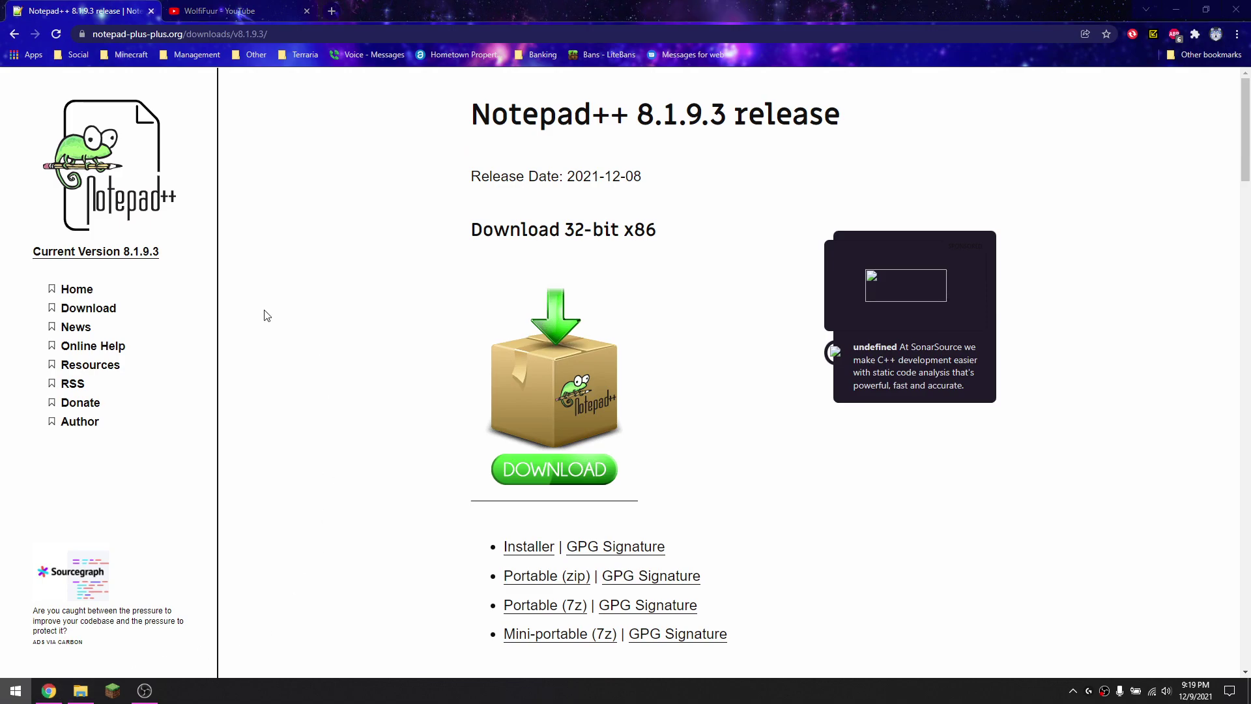
click(362, 372)
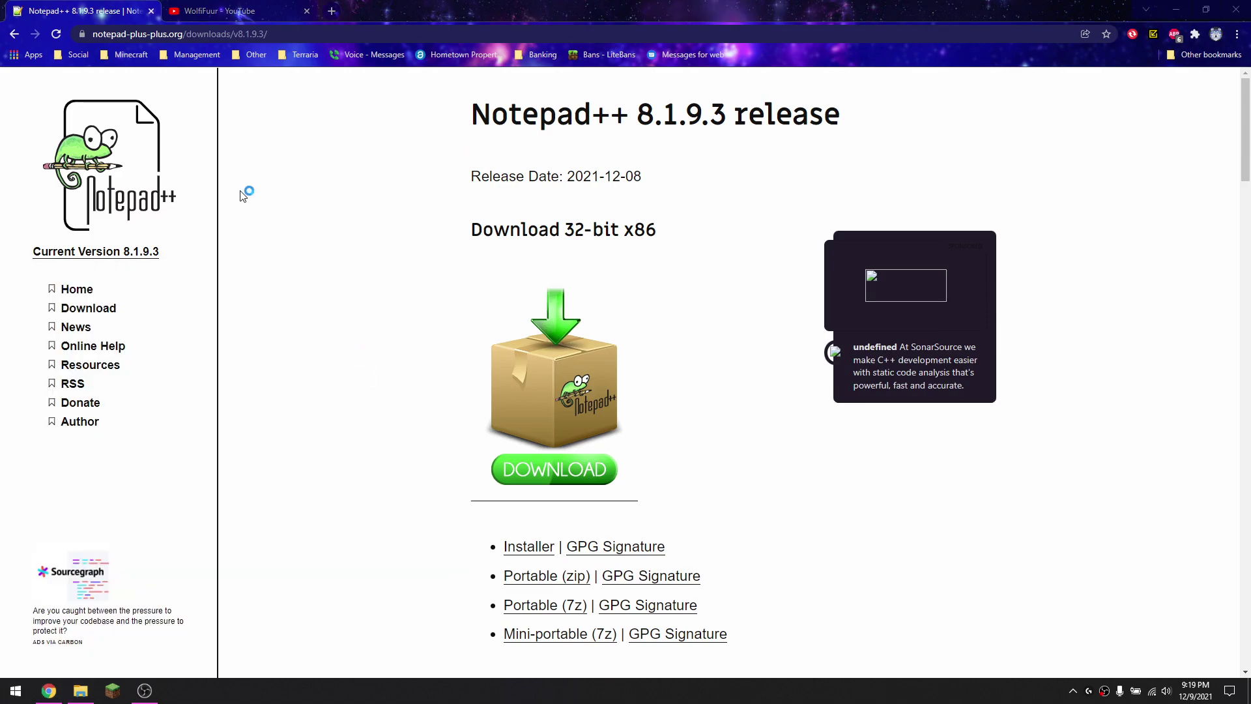
Step: Start a blank new document and clear the old term in the Find in Files search
click(11, 36)
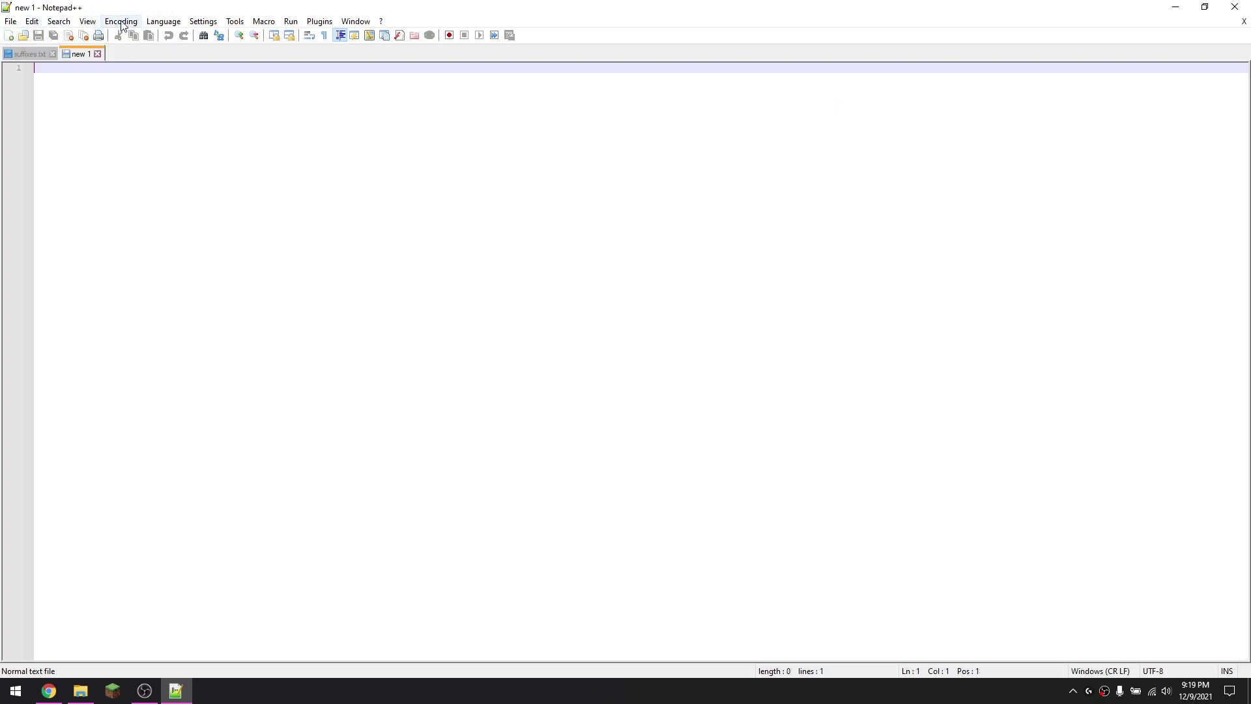
click(236, 21)
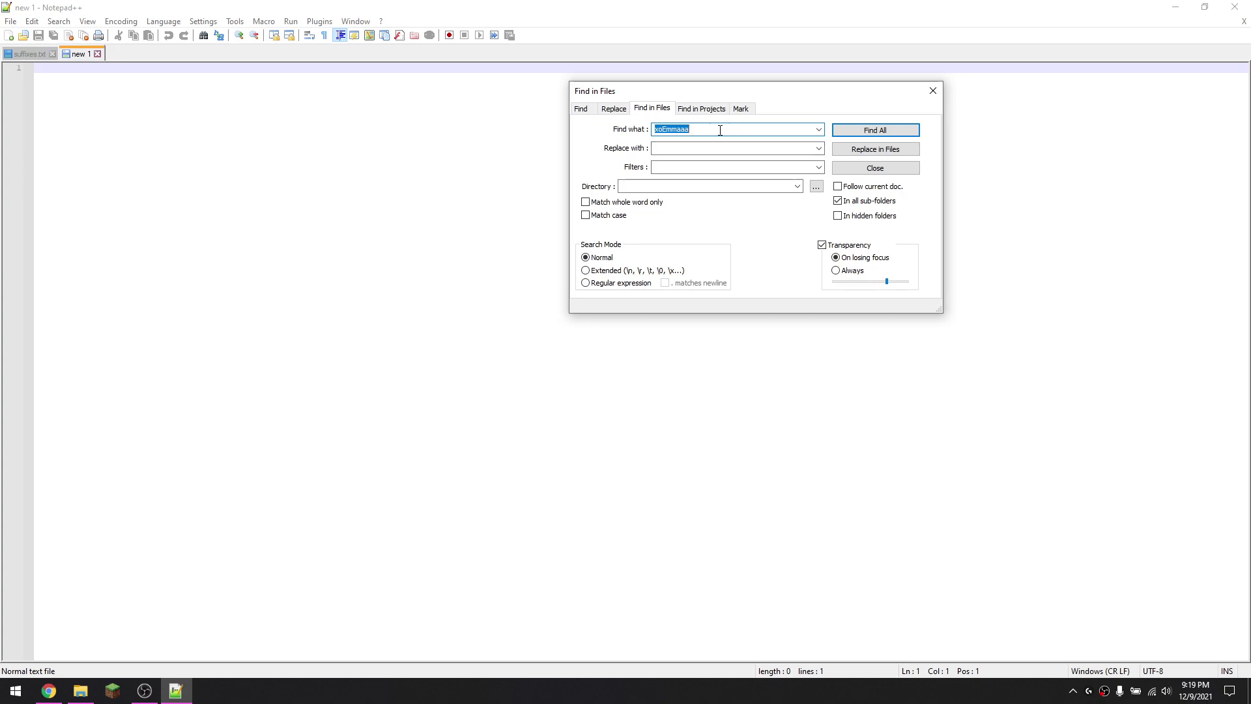
key(BackSpace)
text(j)
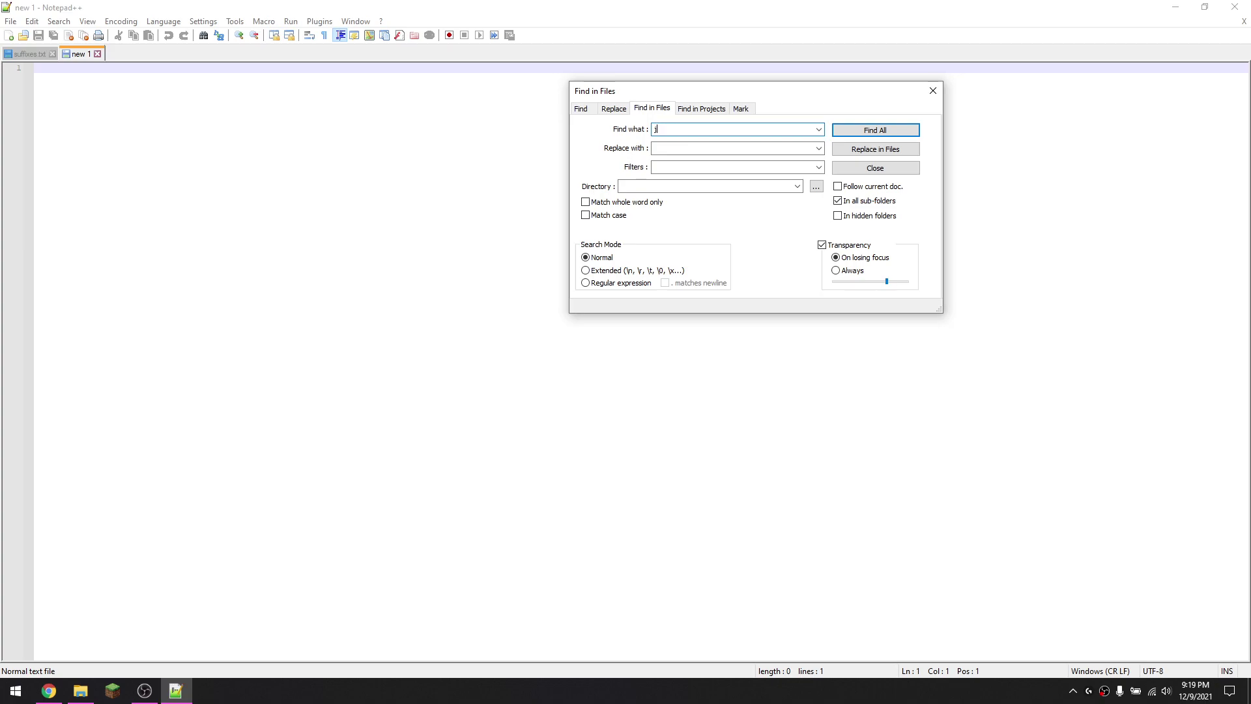
text(ndi:ld)
text(ap)
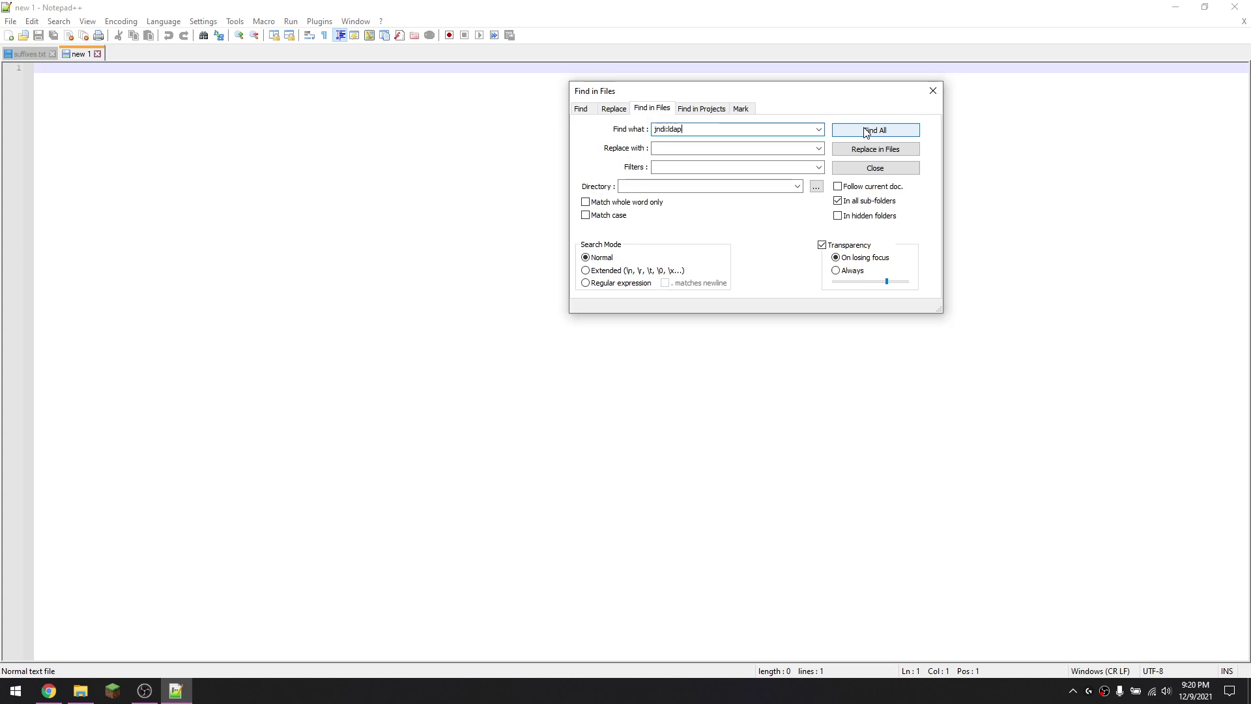
Step: Browse the search directory through the D: backup drive into Games > Minecraft
click(817, 187)
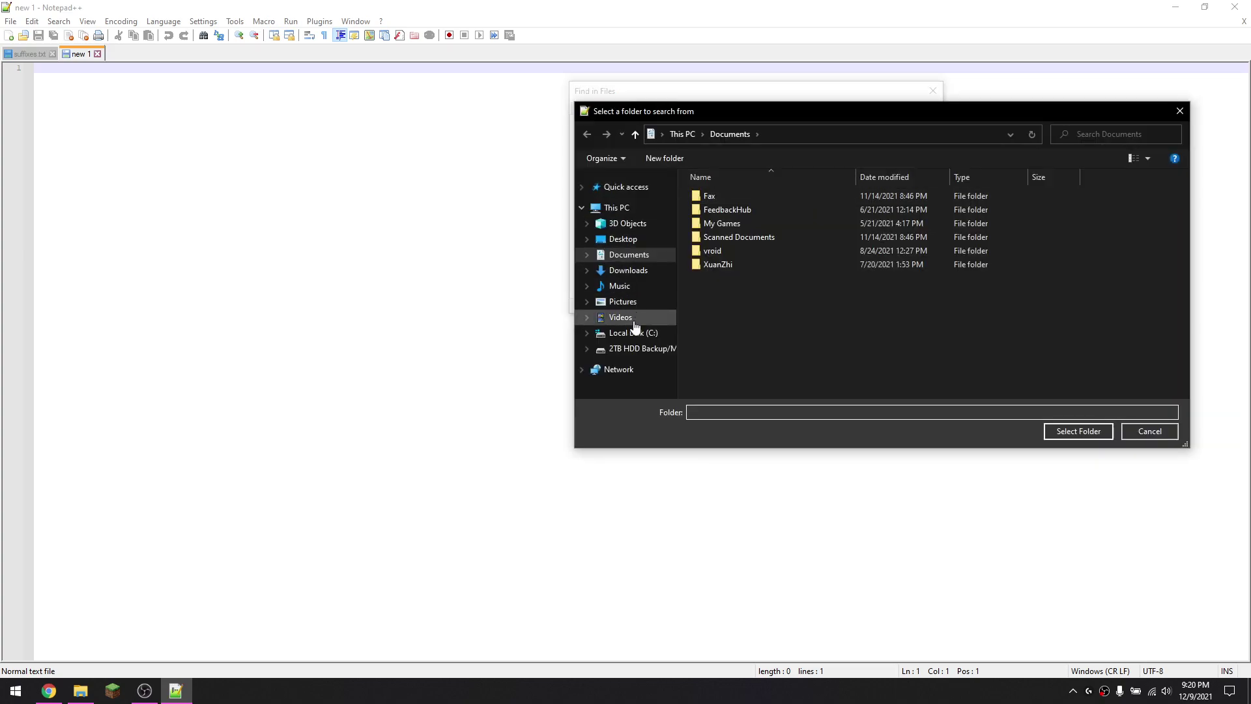
click(635, 334)
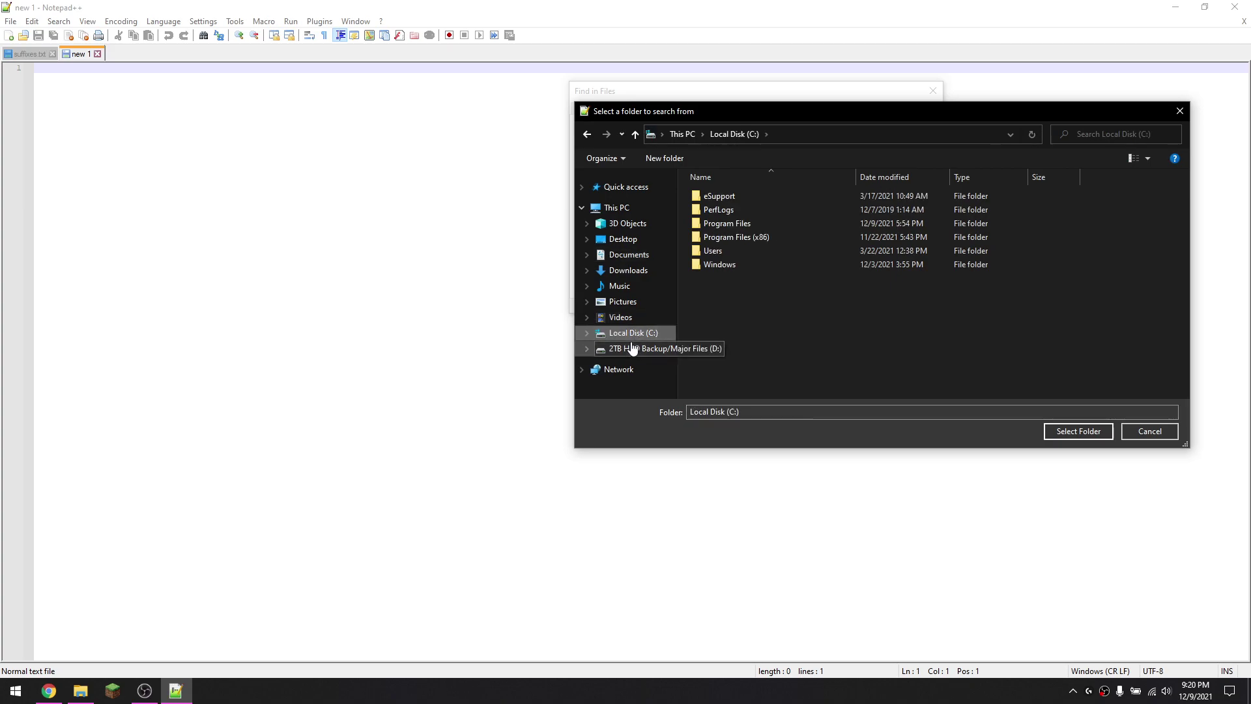
click(638, 348)
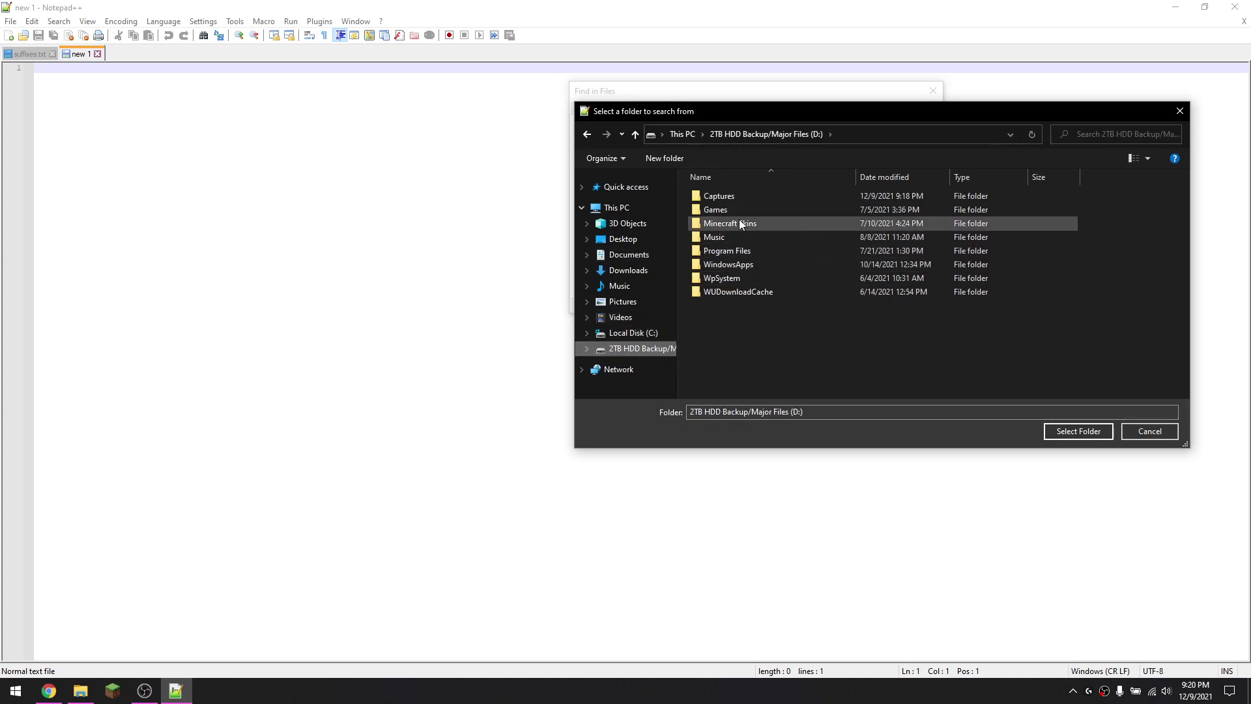
click(722, 211)
double_click(722, 211)
click(722, 199)
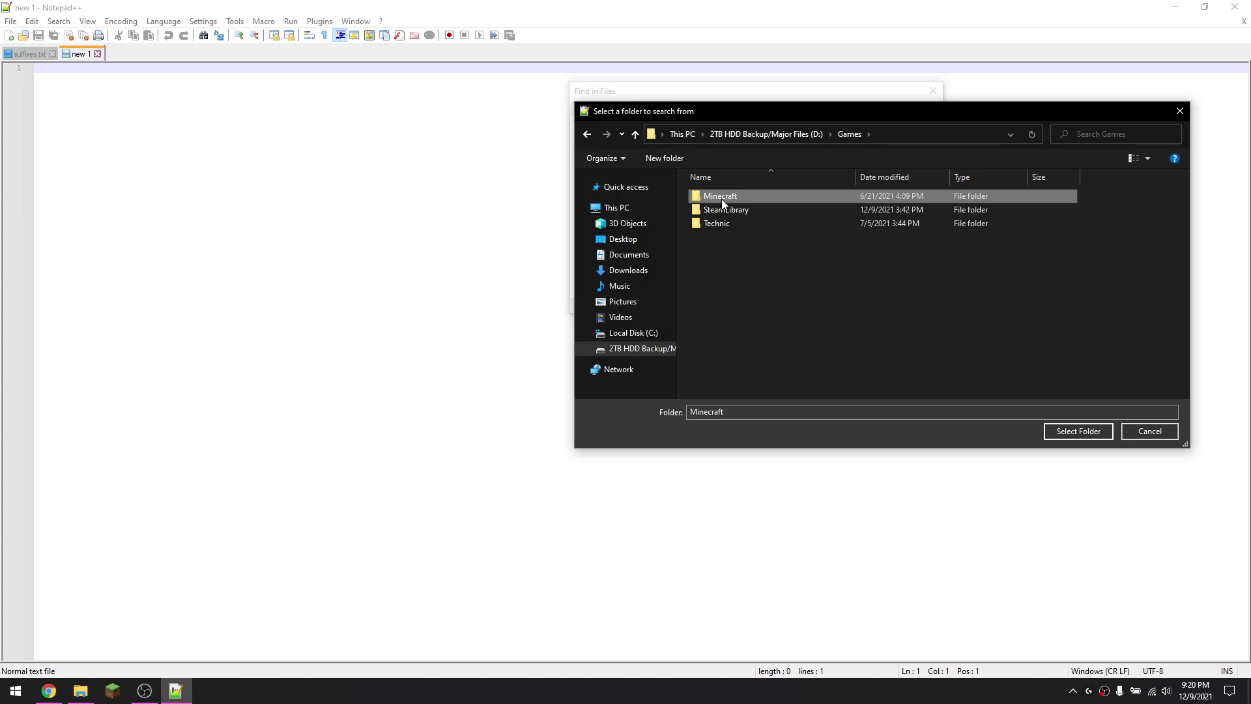
double_click(723, 198)
Step: Set the search directory to Modded > SkittleMC (1.12.2) > logs
click(722, 210)
double_click(721, 210)
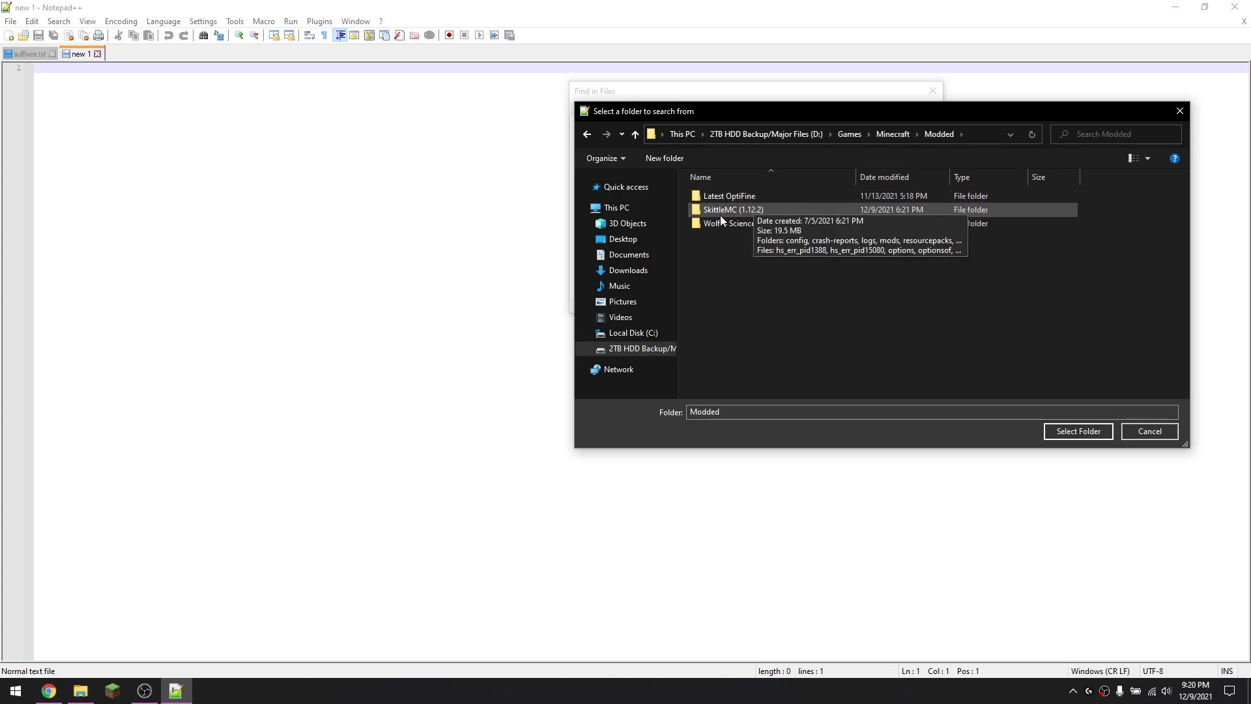
click(712, 212)
double_click(711, 211)
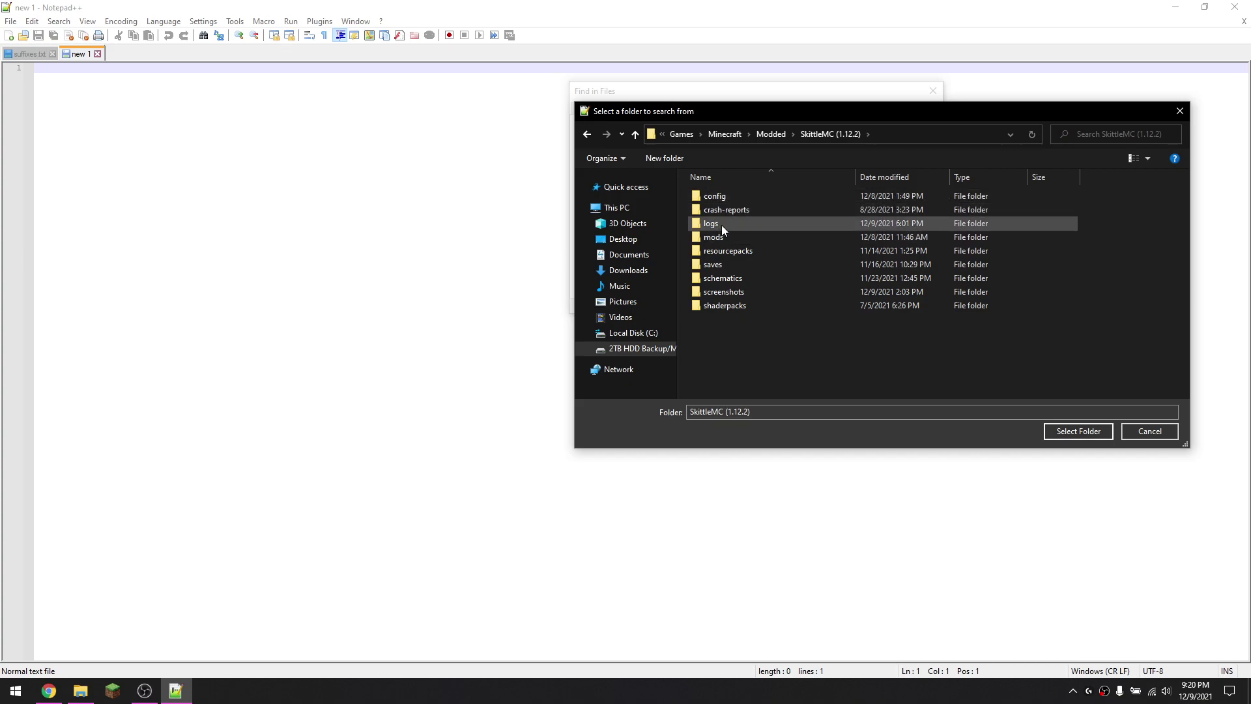
click(722, 225)
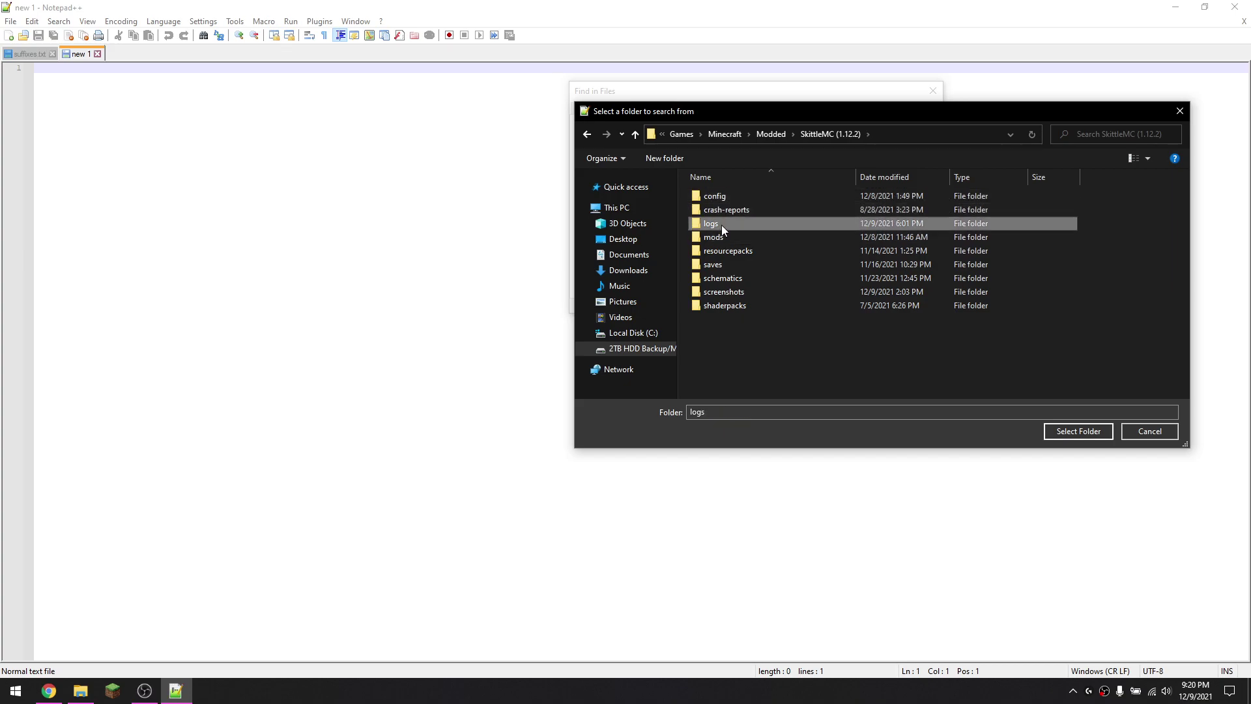
click(1080, 431)
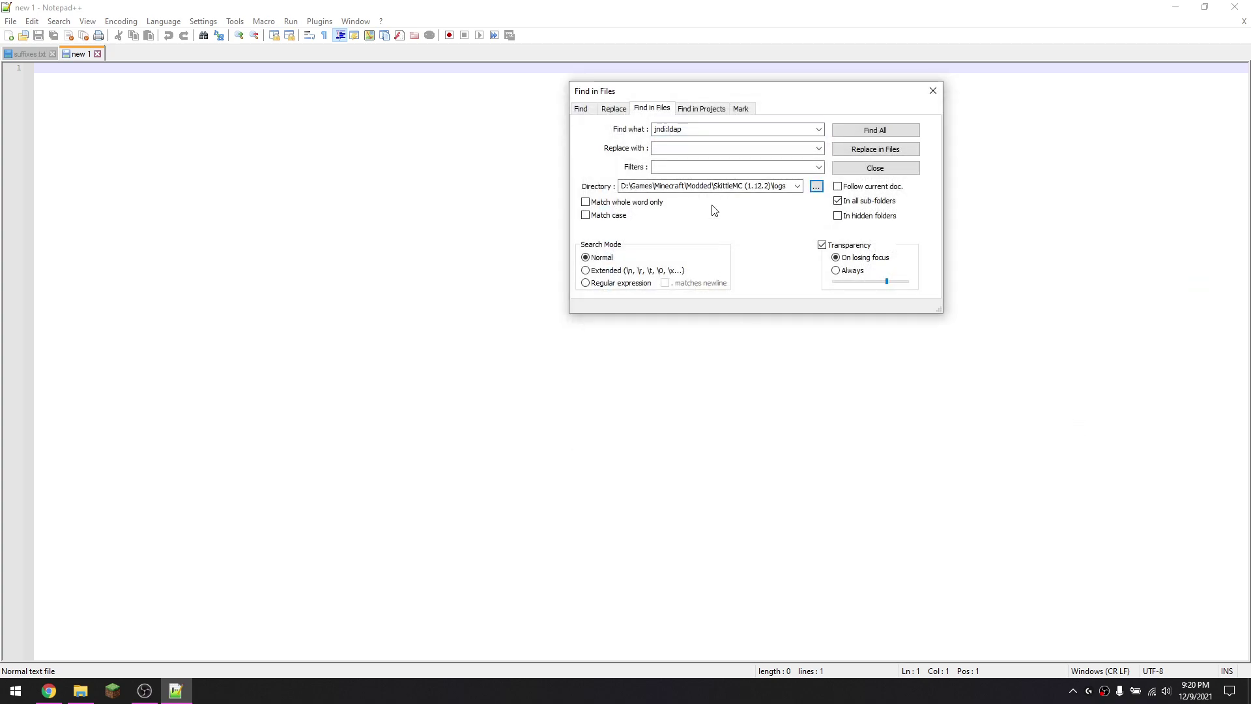
Step: Run Find All for jndi:ldap in the SkittleMC logs, returning 0 hits in 251 files
click(870, 134)
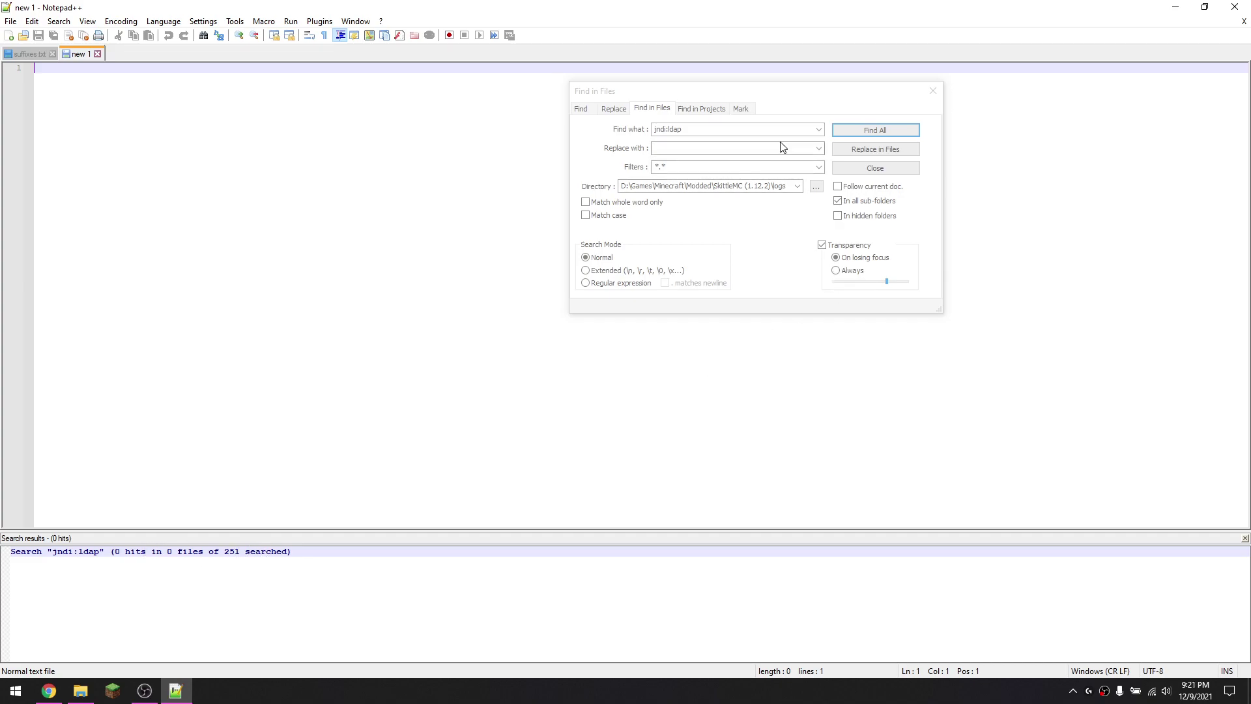
Step: Search Modded > Latest OptiFine > logs for jndi:ldap, returning 0 hits in 193 files
click(745, 223)
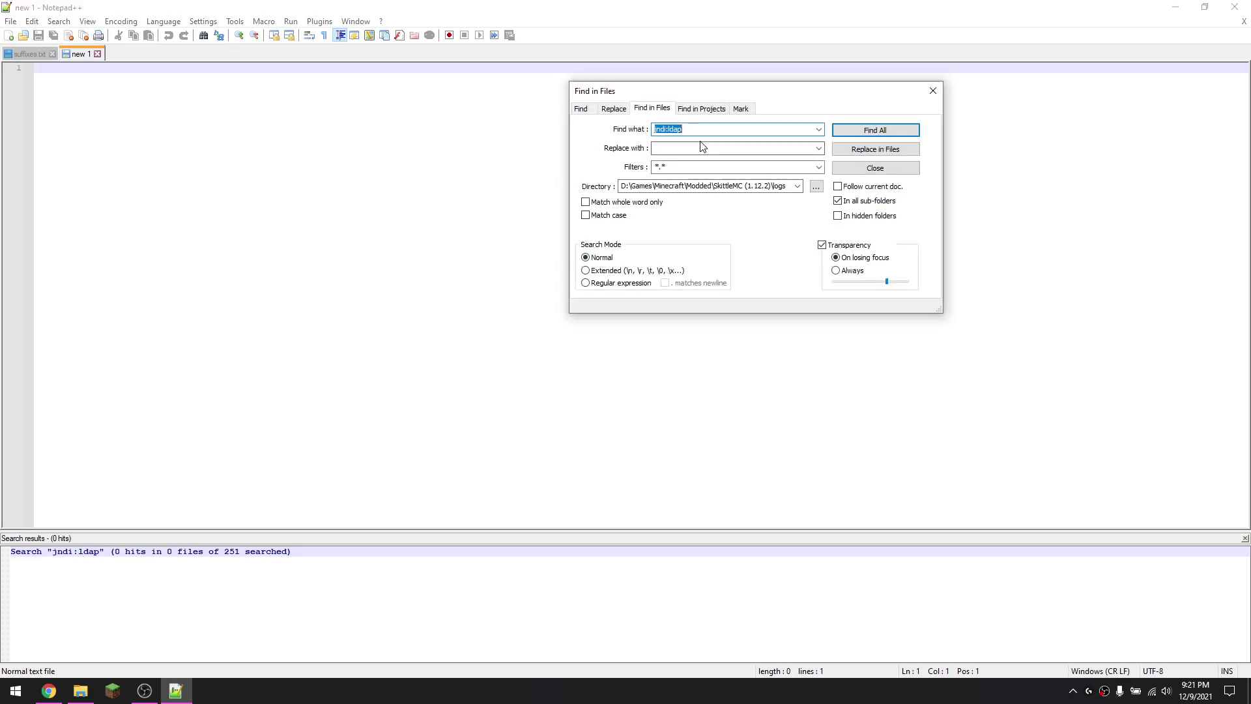
click(816, 186)
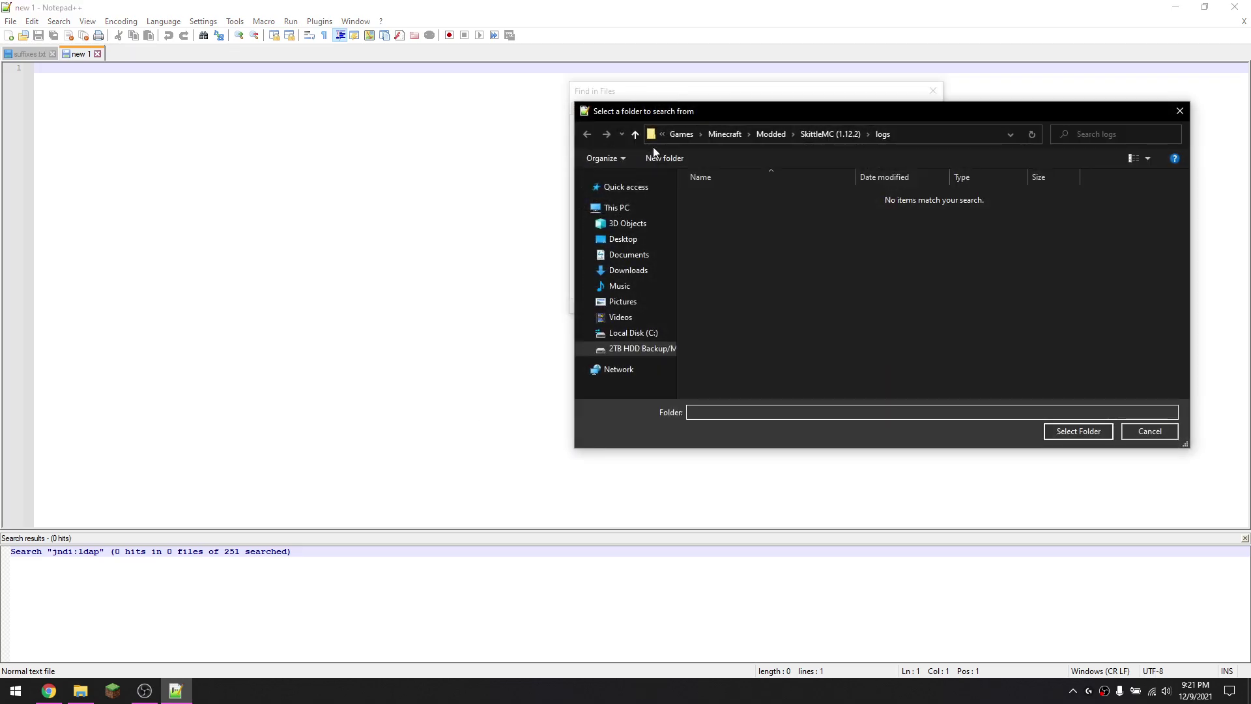
click(638, 139)
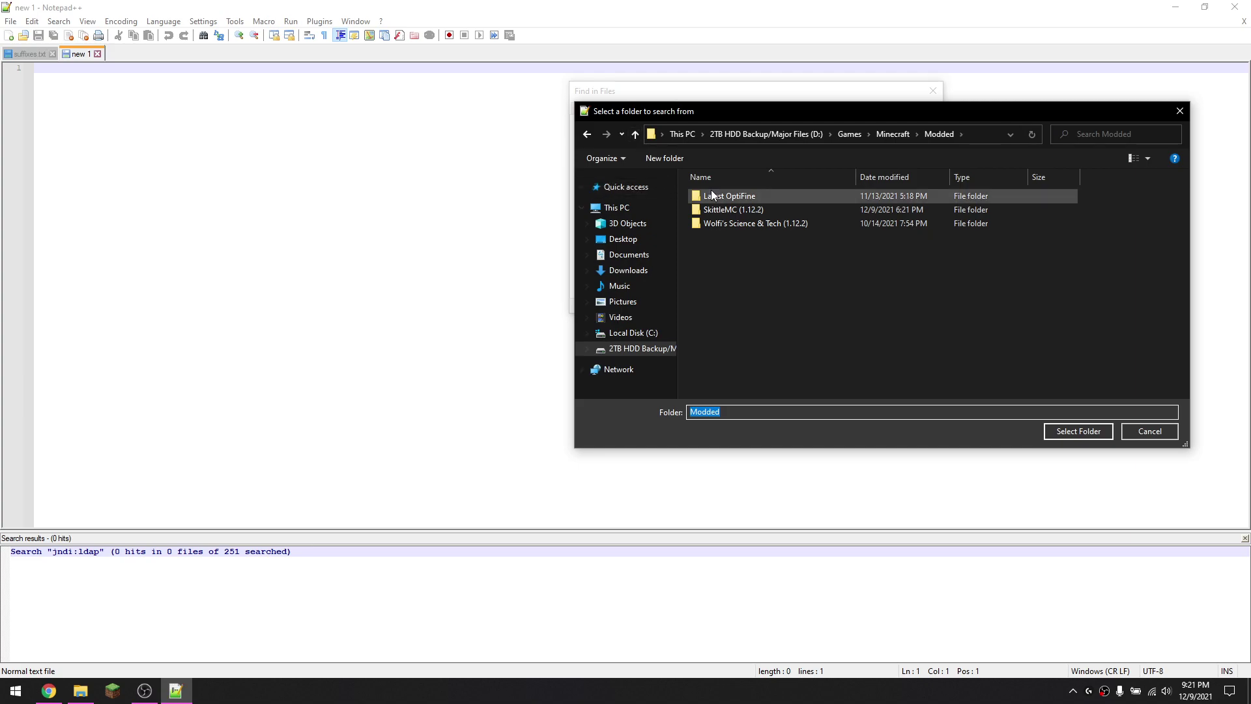
double_click(711, 192)
click(713, 217)
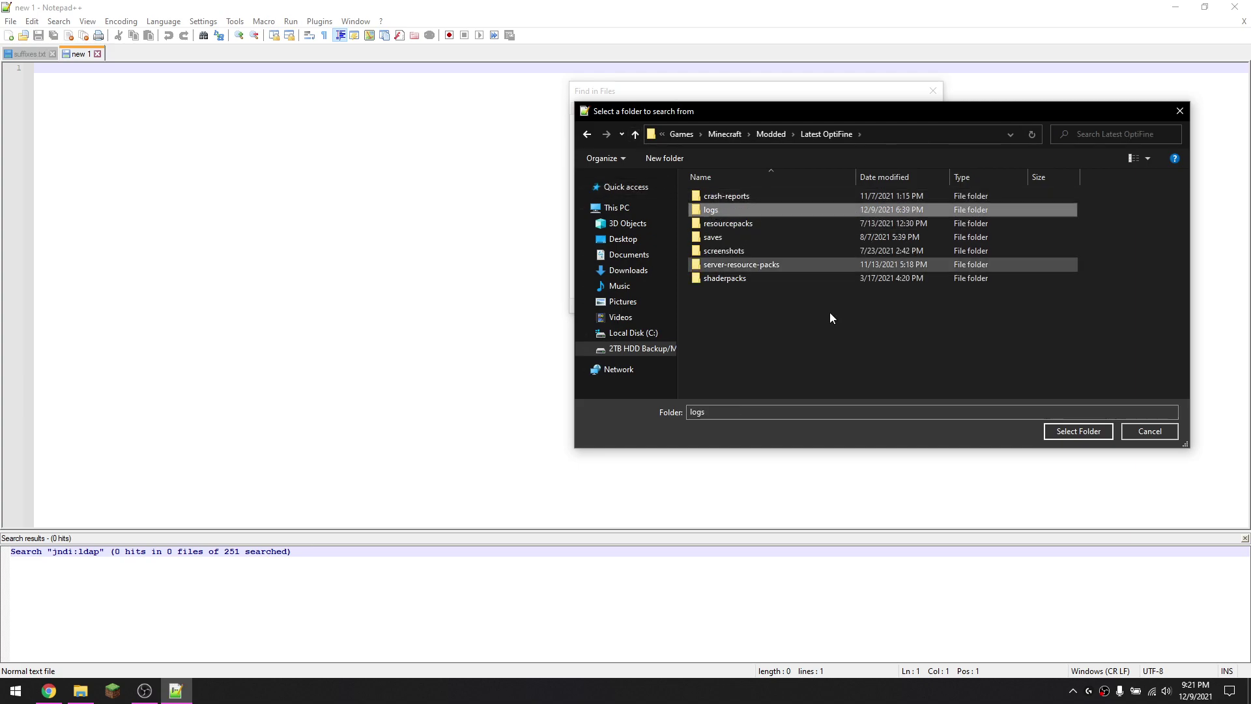
click(1088, 432)
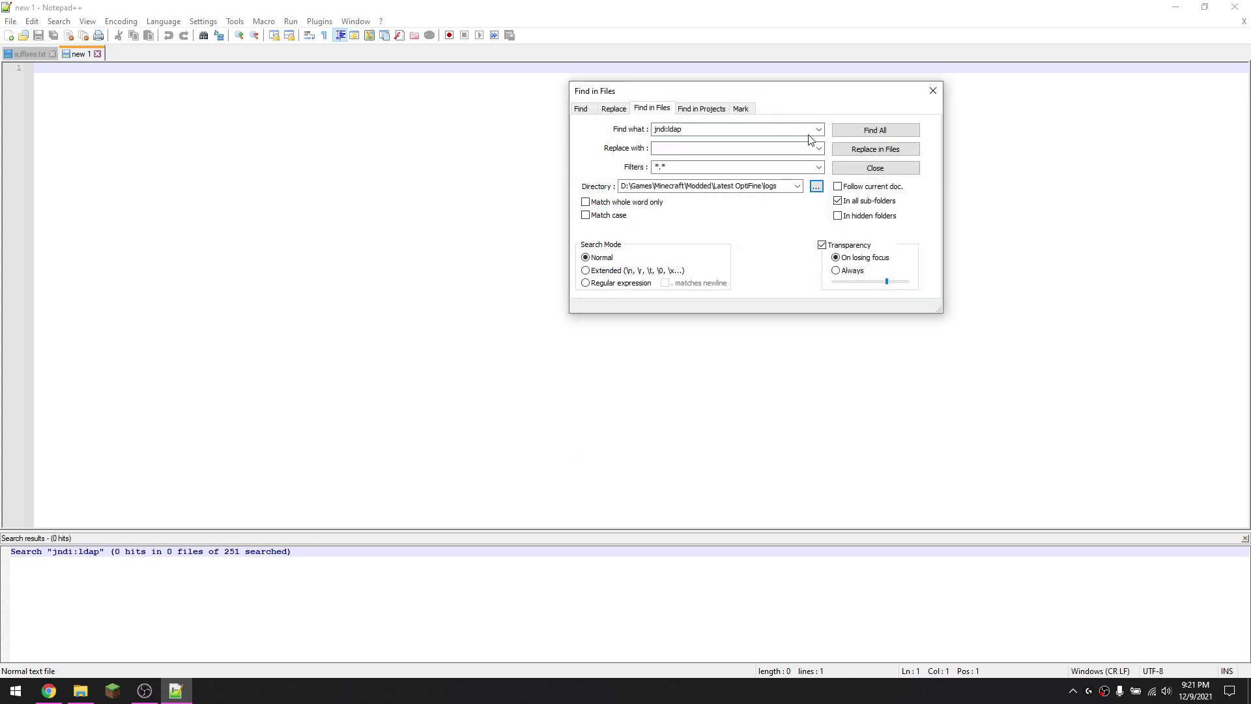
click(861, 132)
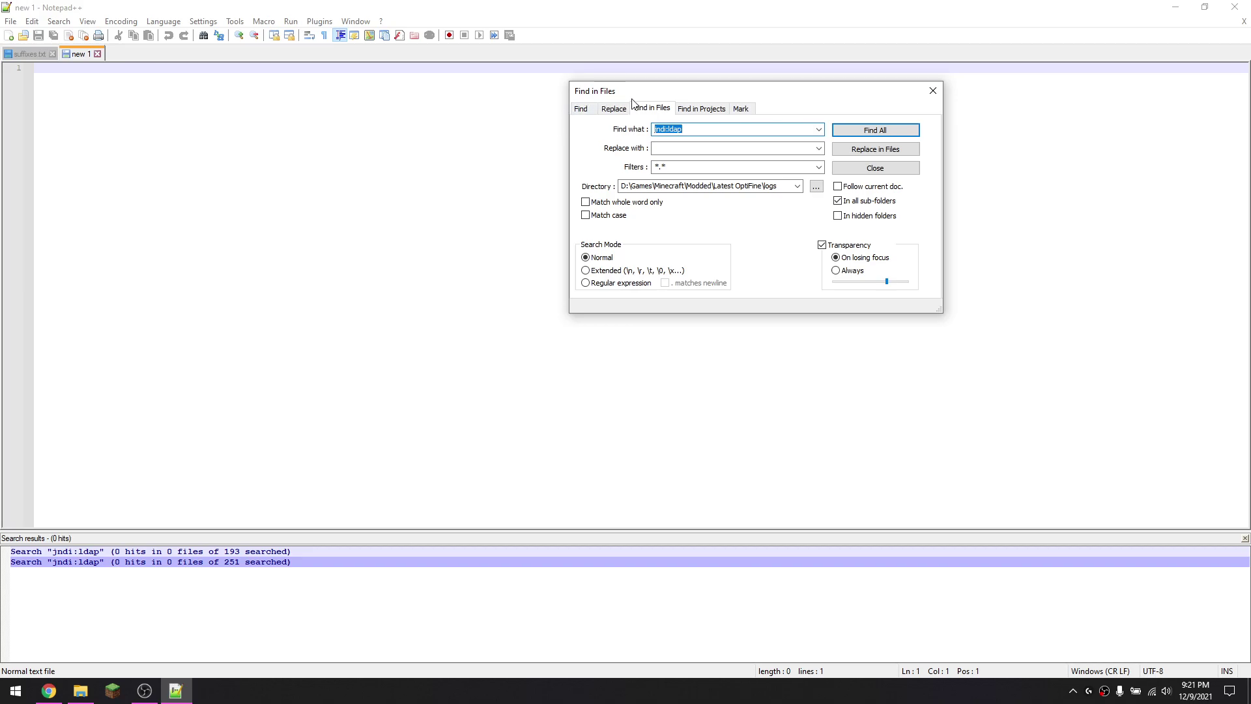
Step: Search Modded > Wolfi's Science & Tech > logs for jndi:ldap, returning 0 hits in 89 files
click(816, 186)
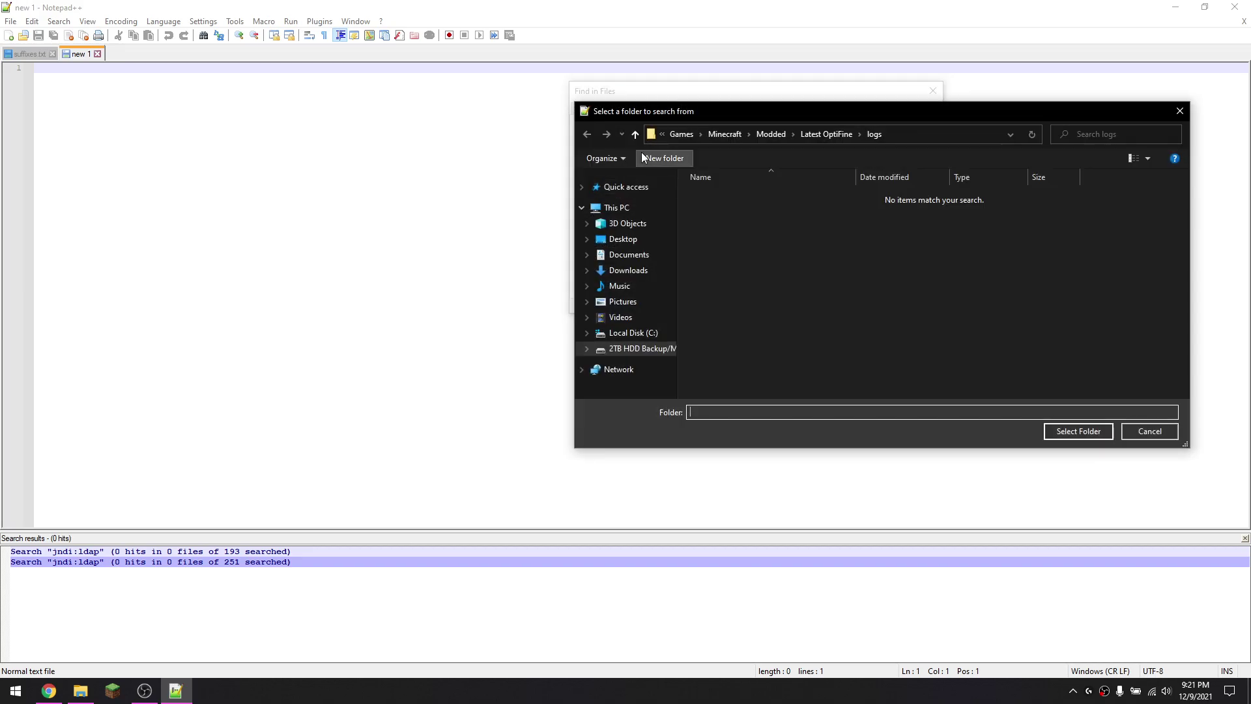
click(636, 134)
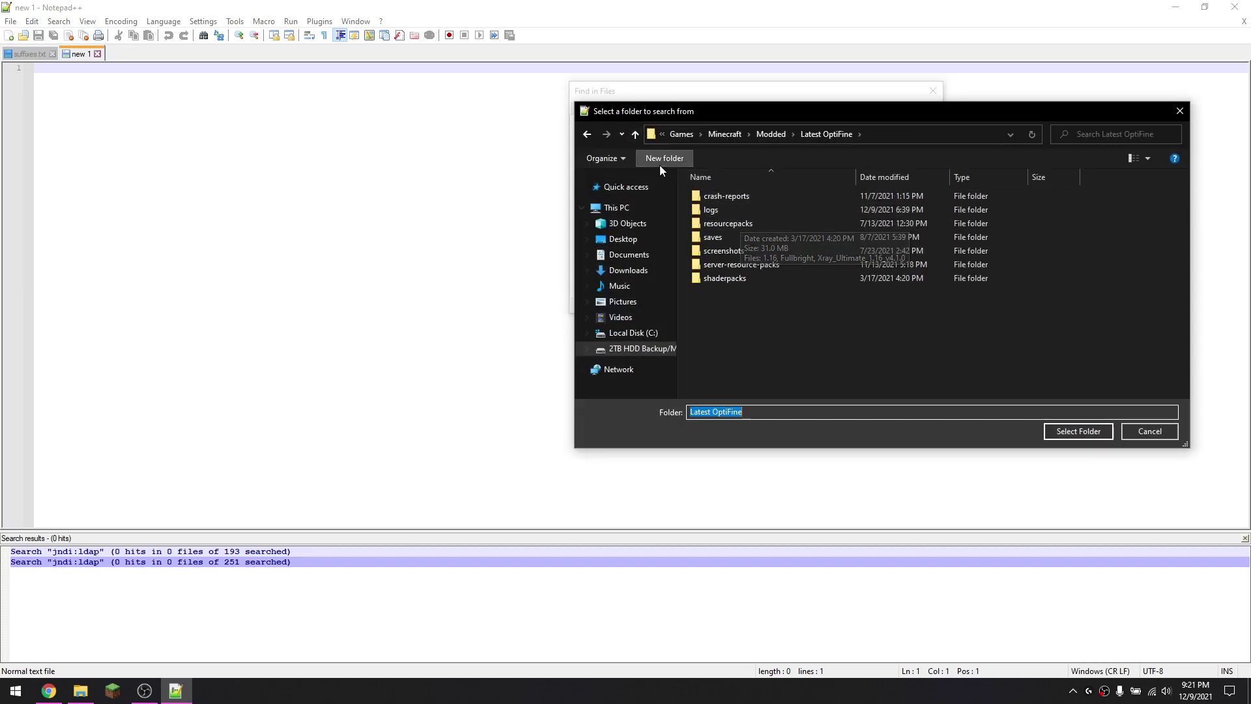
click(636, 134)
double_click(731, 224)
click(723, 247)
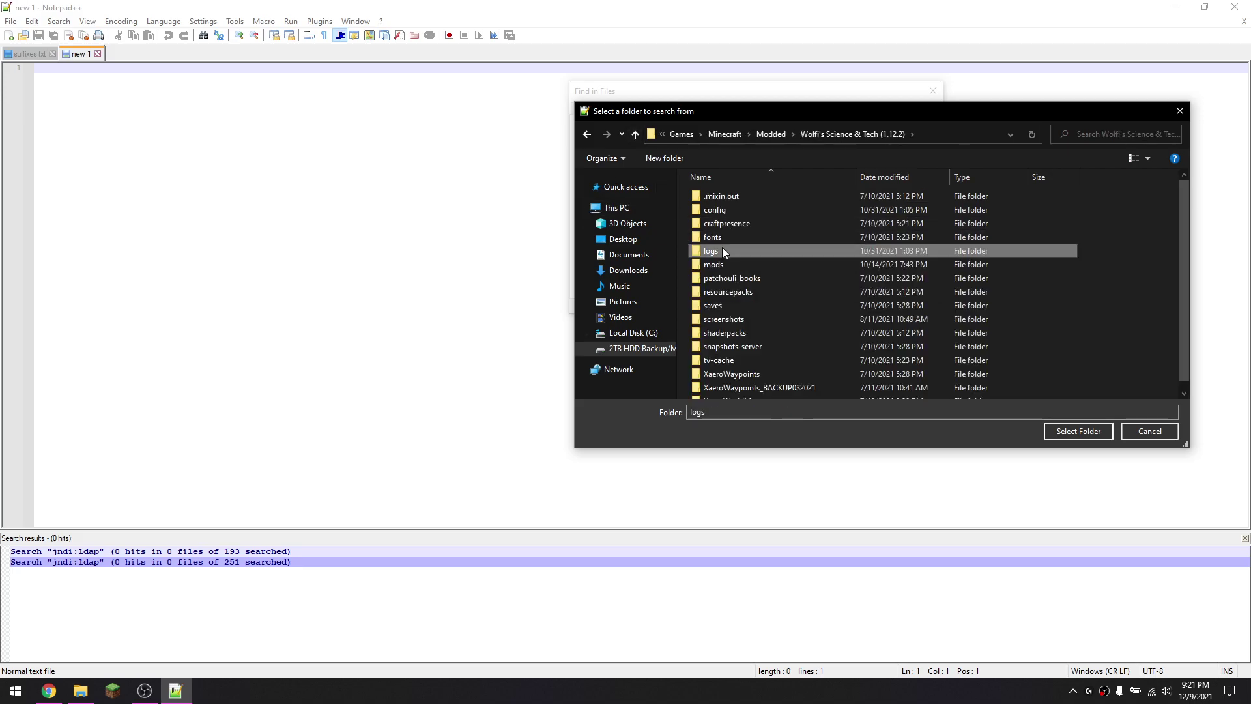
click(1079, 432)
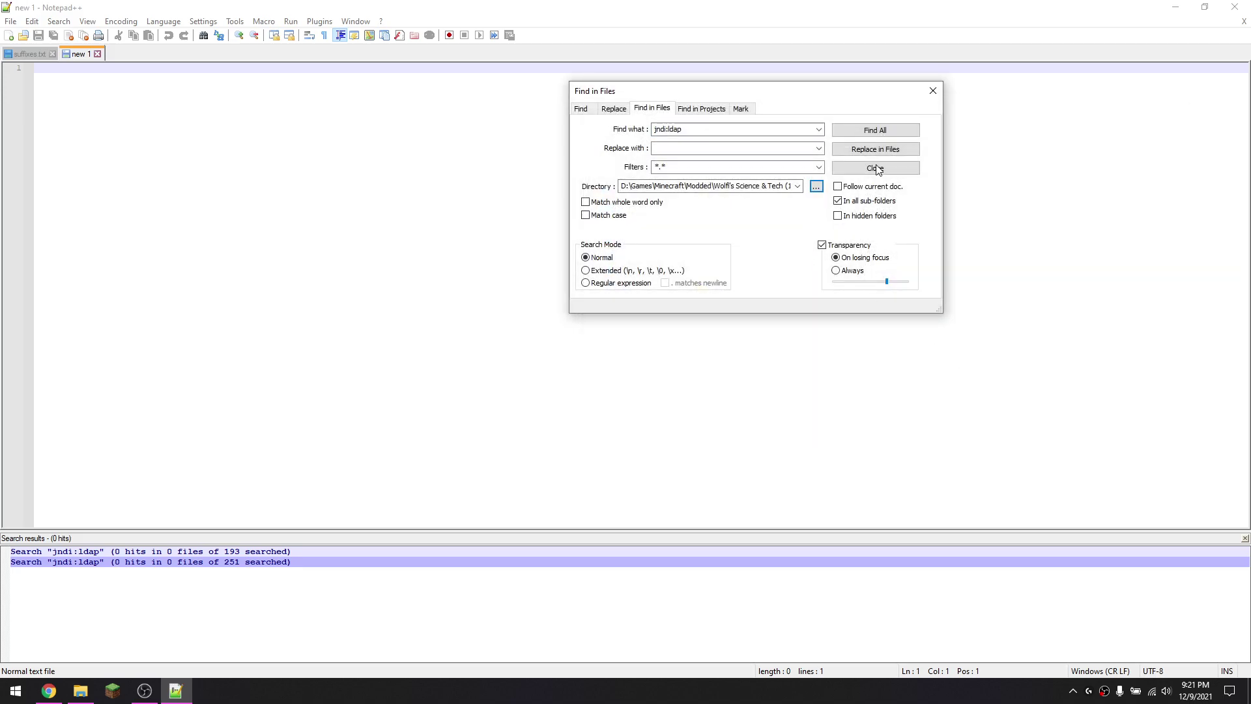
click(875, 130)
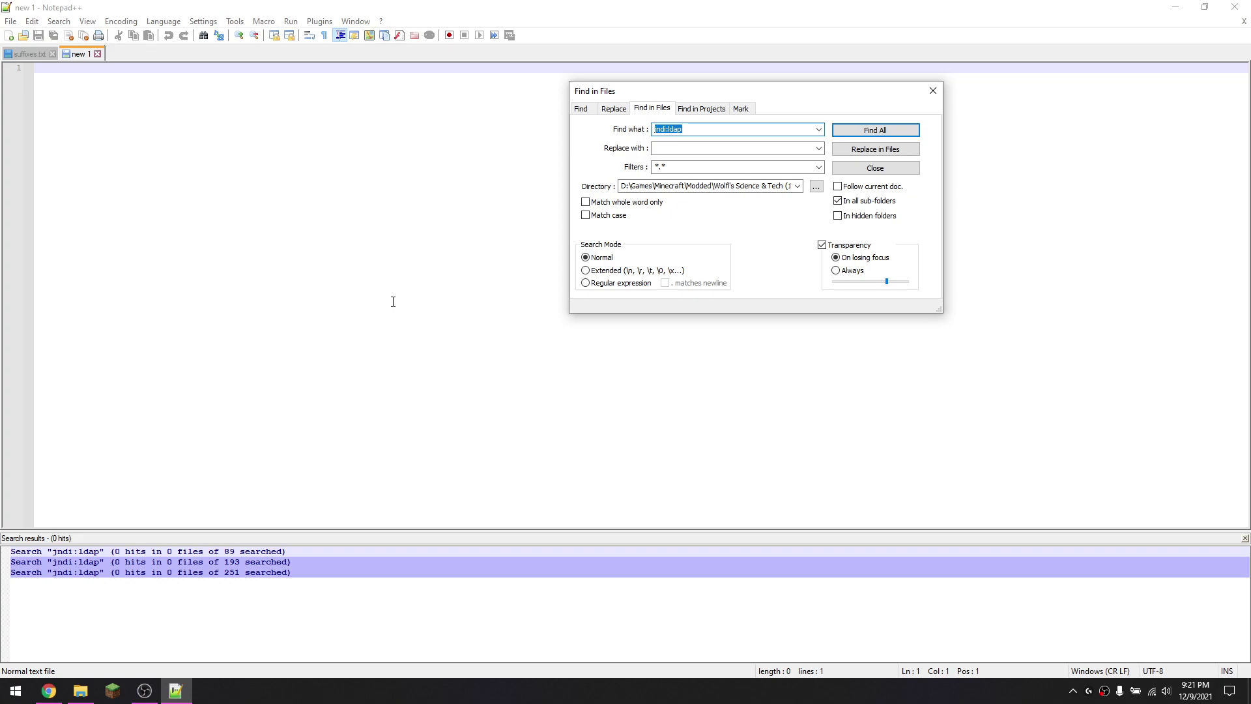
Step: Close the Find in Files dialog, leaving the three 0-hit results (89, 193, 251 files) visible
click(329, 583)
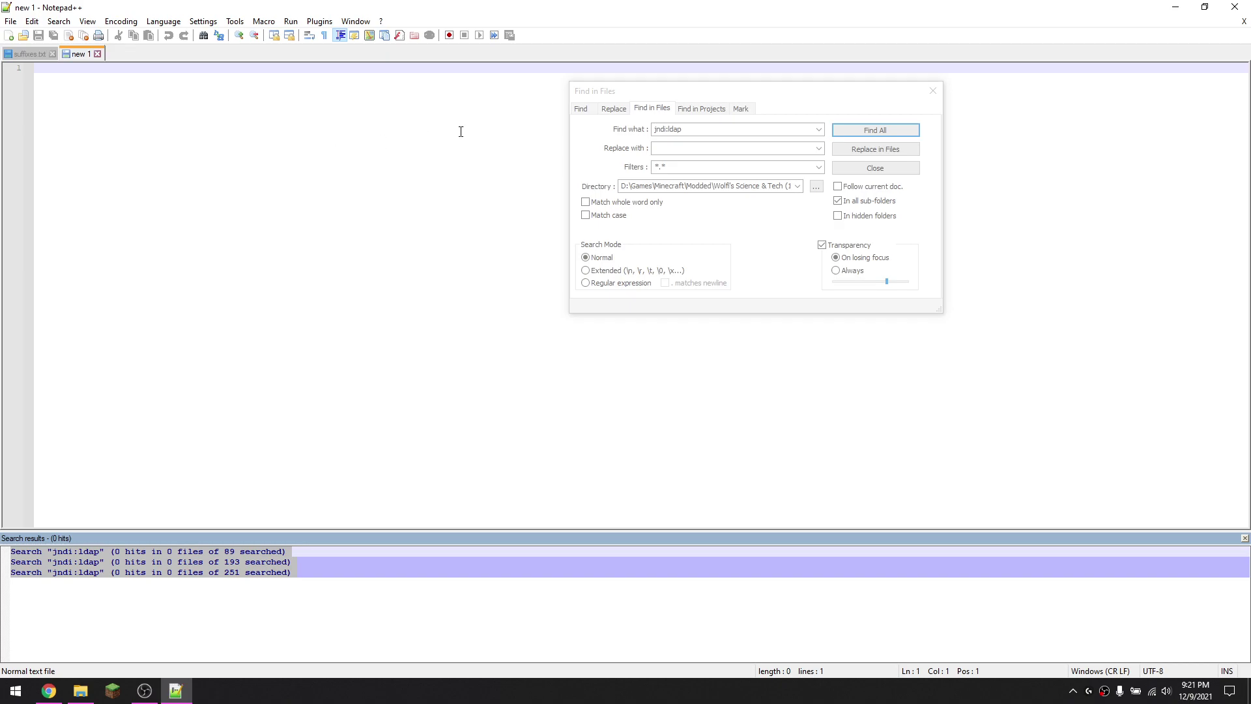
click(875, 167)
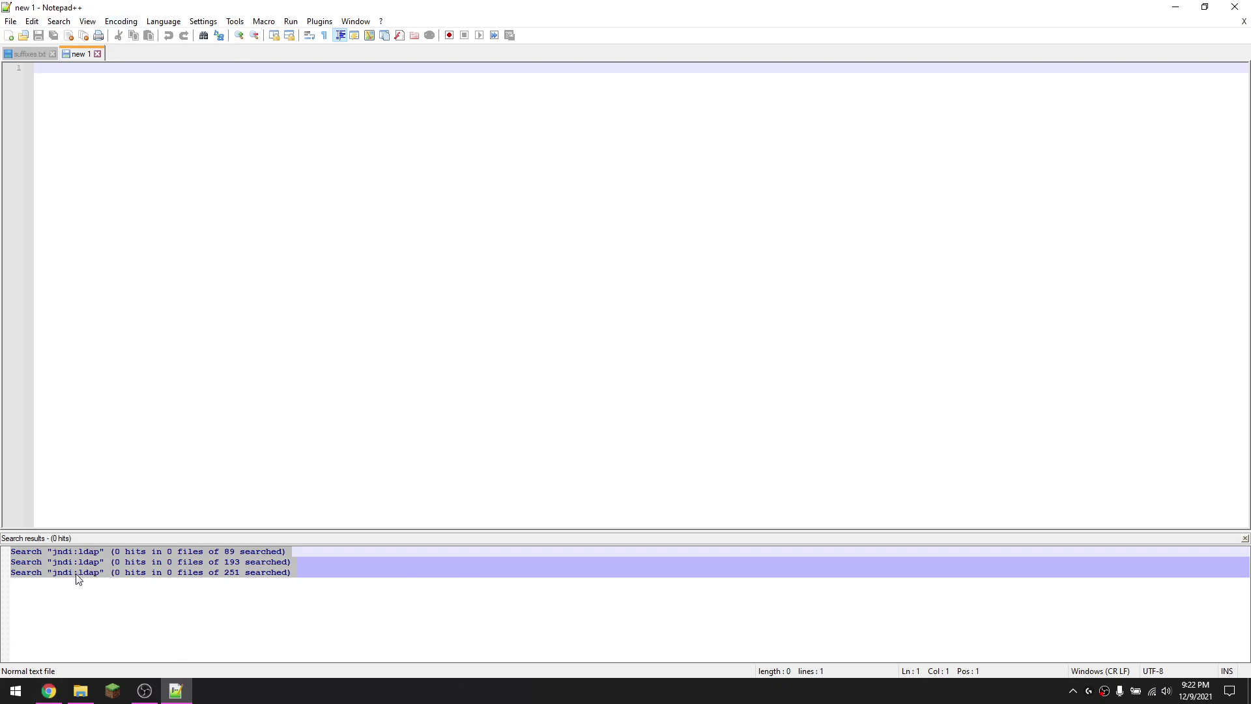
click(122, 556)
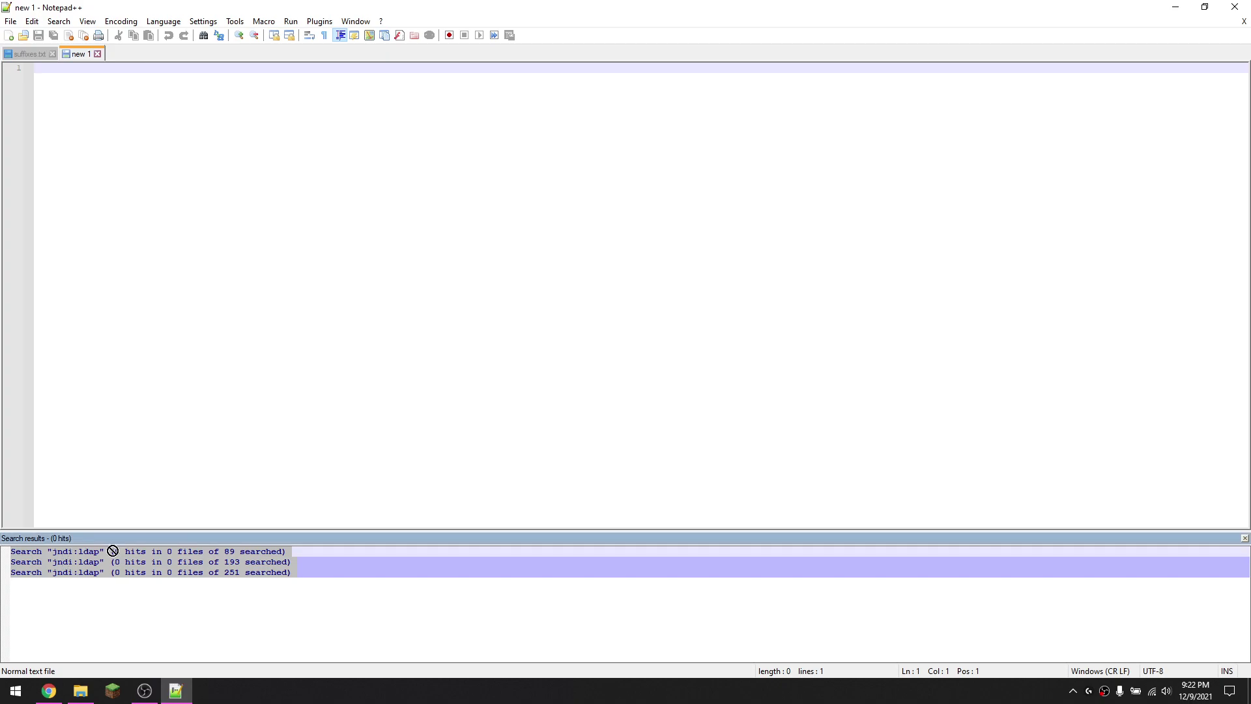
click(316, 575)
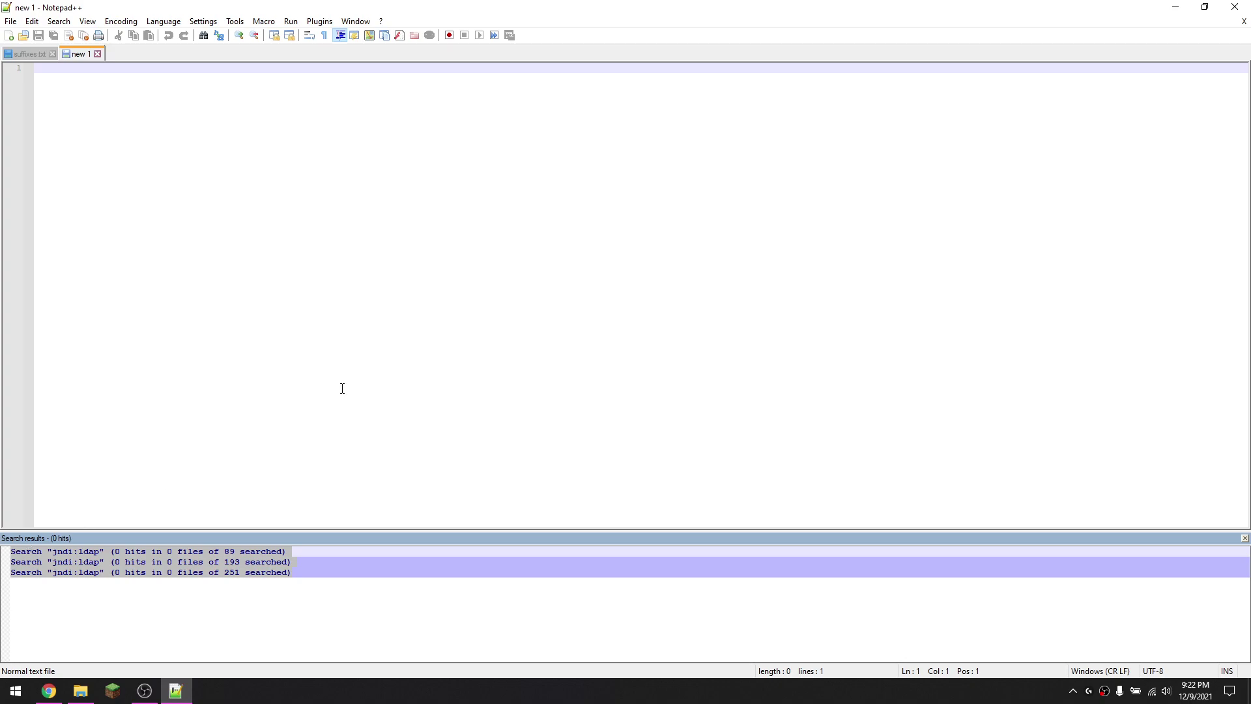